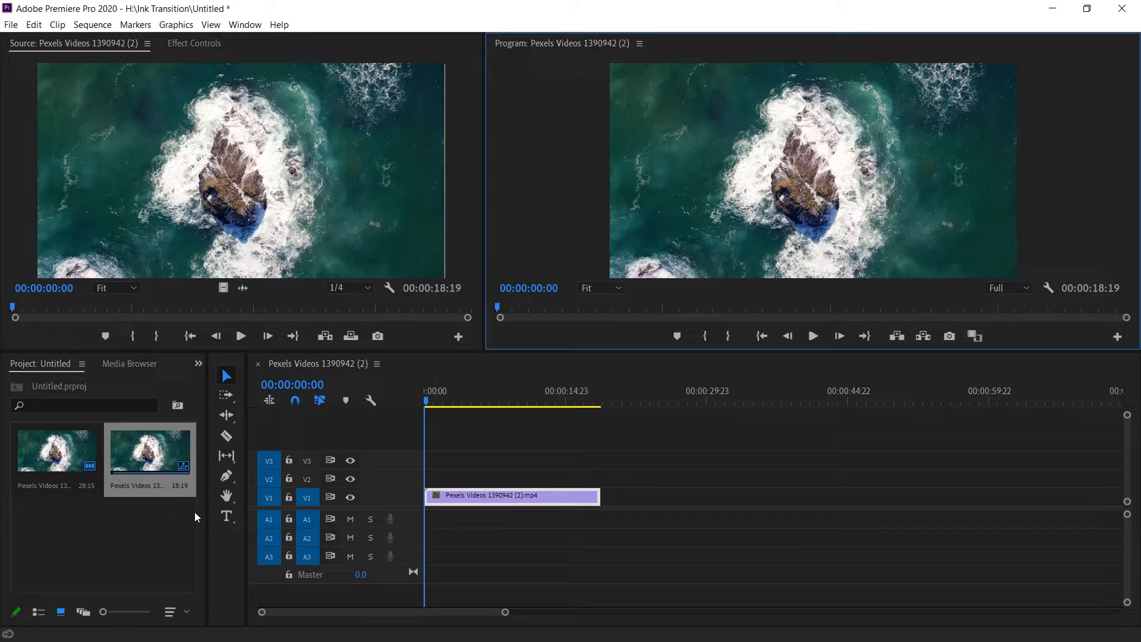
Widen the project panel and create an adjustment layer with the default 4096 x 2160, 23.976 fps settings
drag(208, 516, 268, 518)
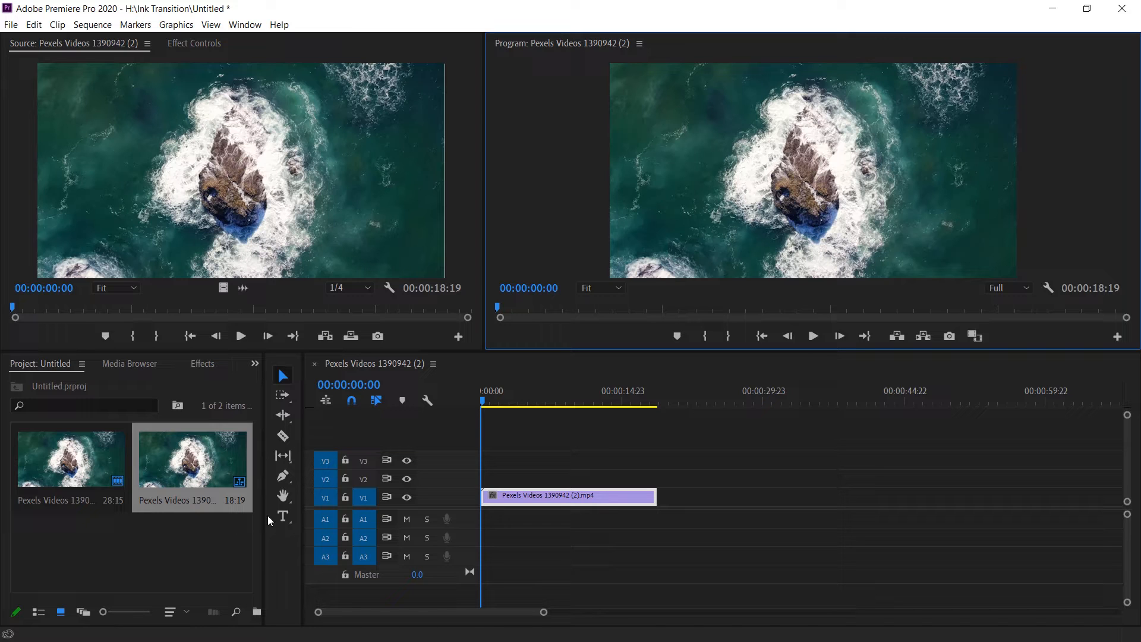
drag(265, 538, 397, 538)
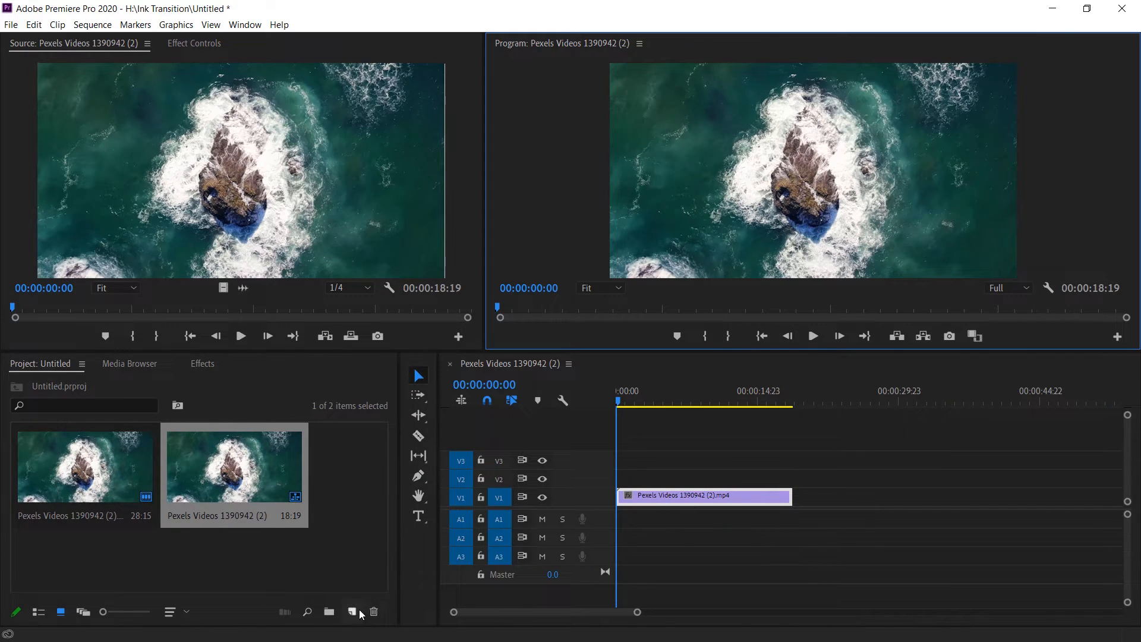
click(360, 613)
click(429, 479)
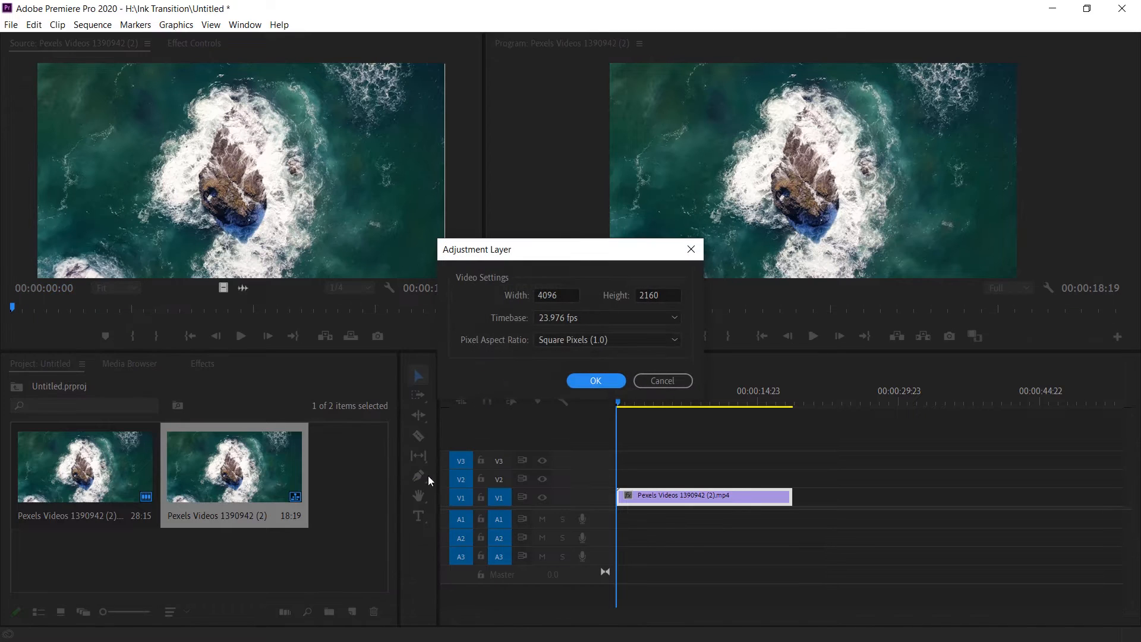
click(596, 381)
Place the adjustment layer on track V2 above the ocean clip and extend it to the clip's full length
drag(314, 478, 622, 483)
drag(661, 479, 794, 480)
drag(438, 527, 256, 525)
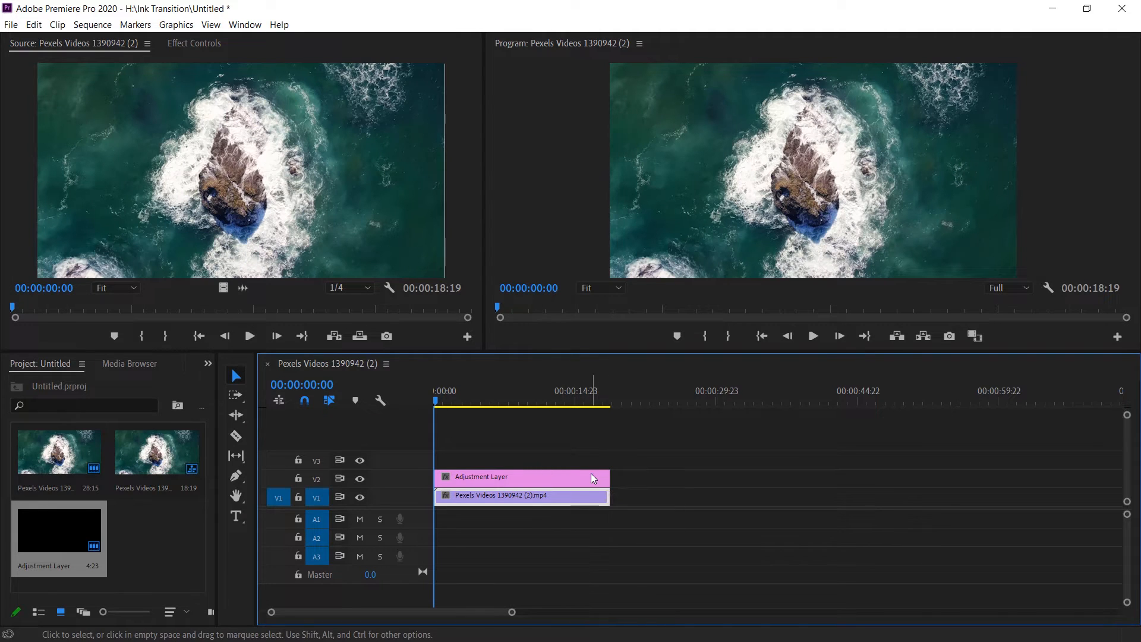
Select the adjustment layer in the timeline and show its effect controls
click(517, 474)
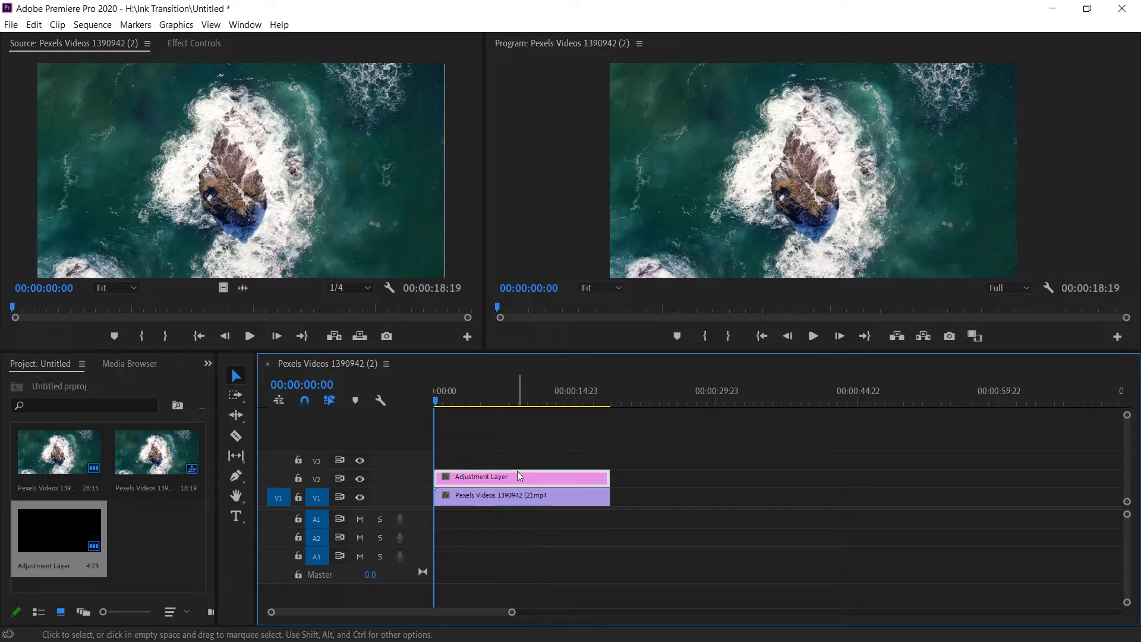
click(178, 42)
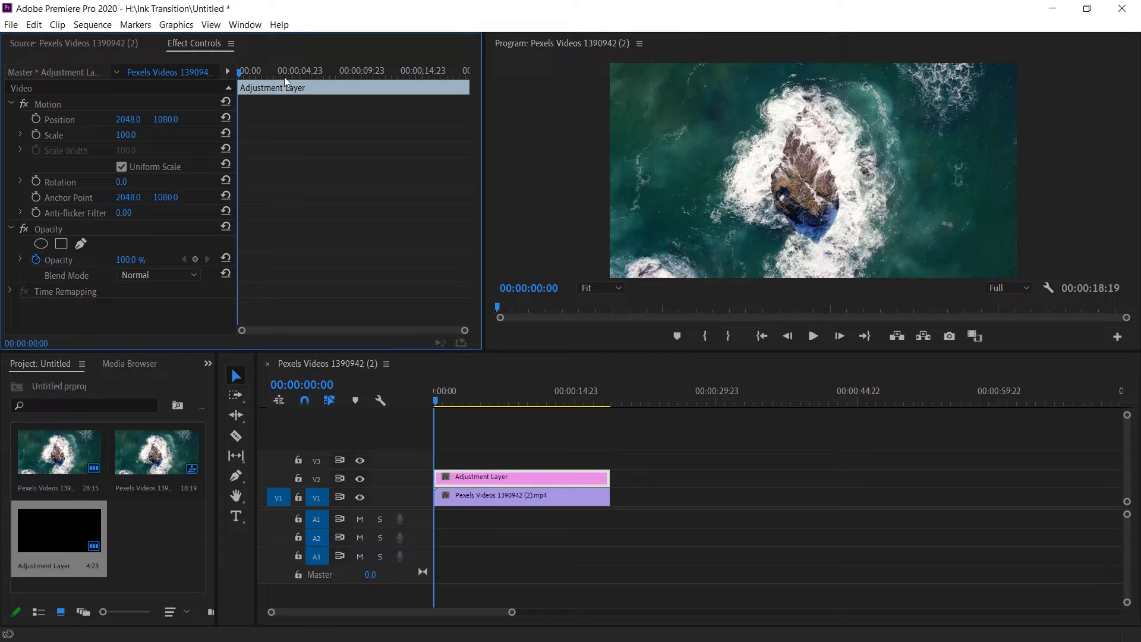
click(245, 24)
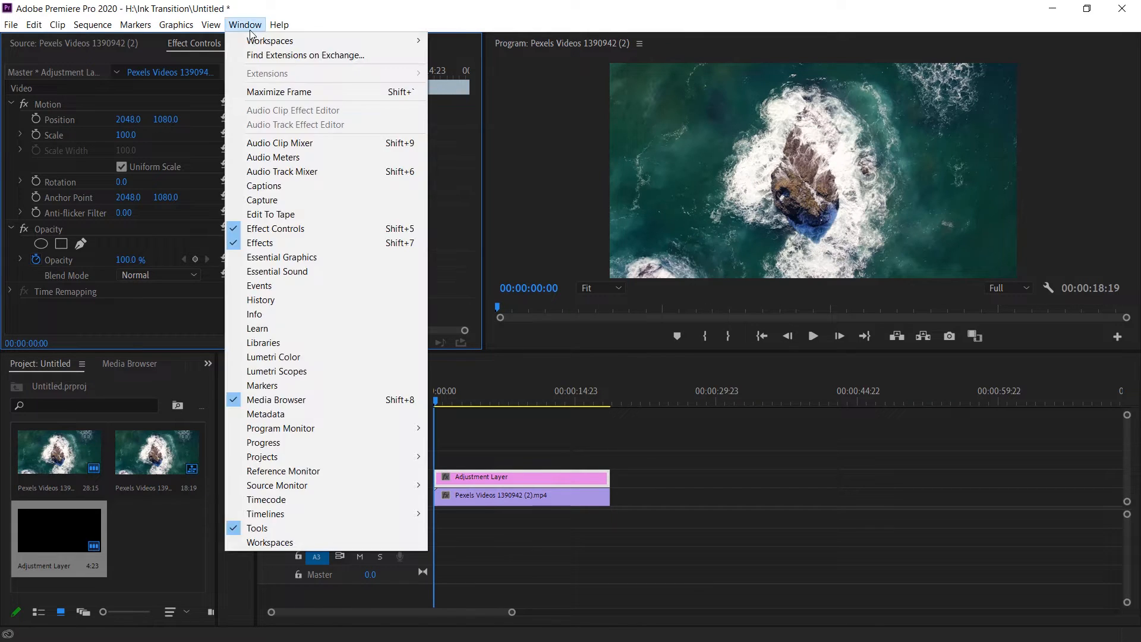
click(568, 2)
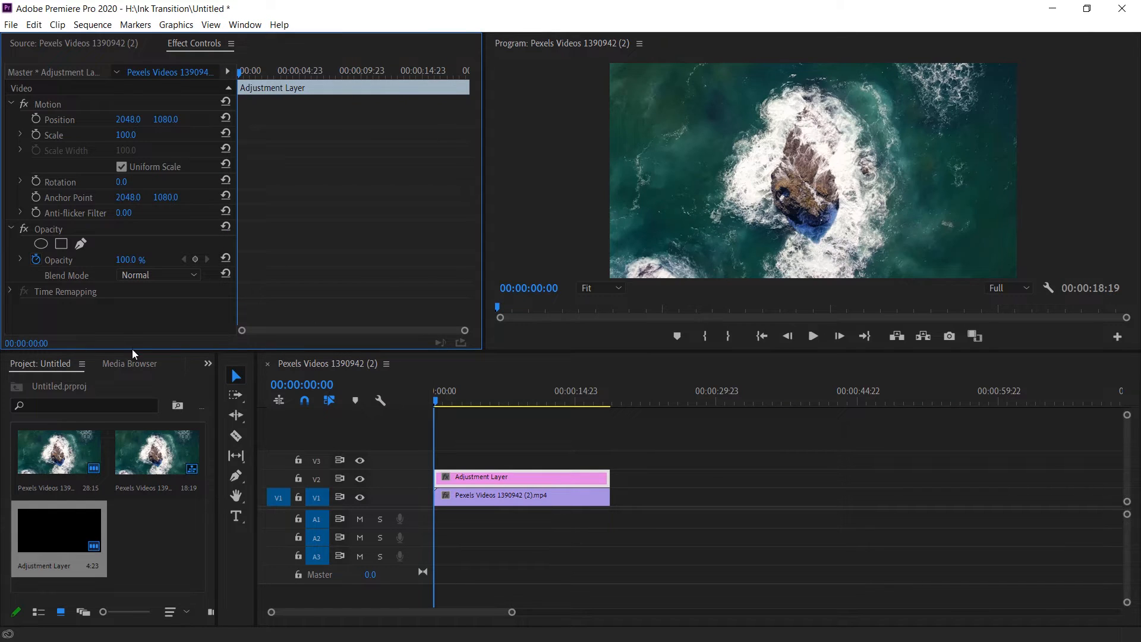
Search the effects for "crop" and apply the Crop effect to the adjustment layer on V2
click(206, 364)
click(235, 418)
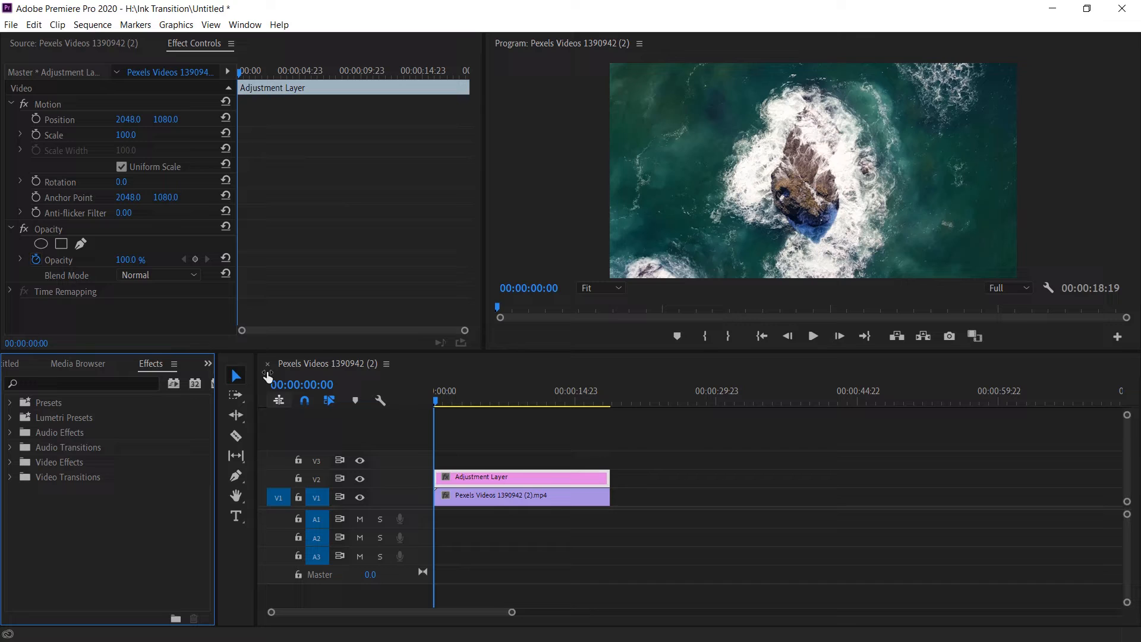
click(109, 382)
text(crop)
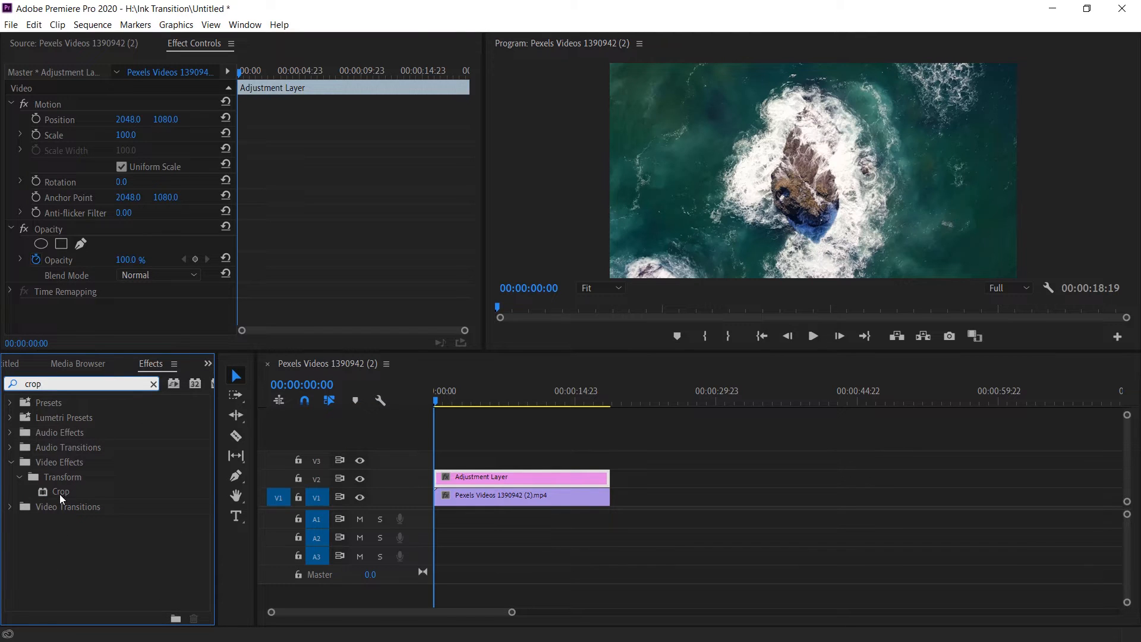
click(59, 494)
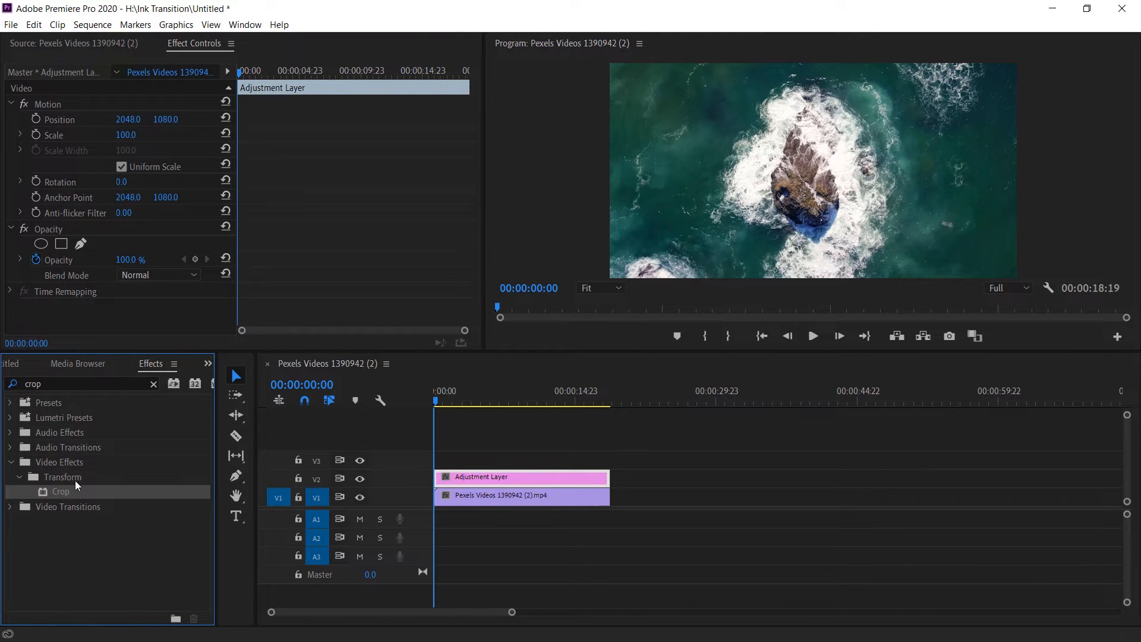
drag(45, 493, 462, 481)
Enable keyframing for the Crop effect's Top and Bottom at 00:00:00:00 and set both to 50%
scroll(337, 217, down, 2)
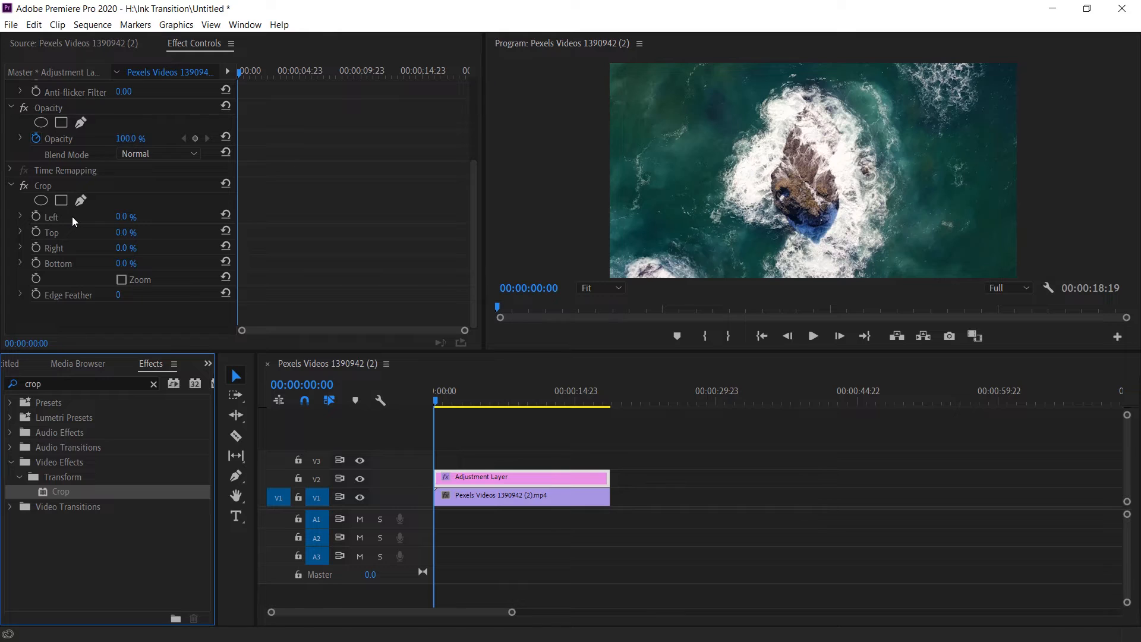
click(36, 232)
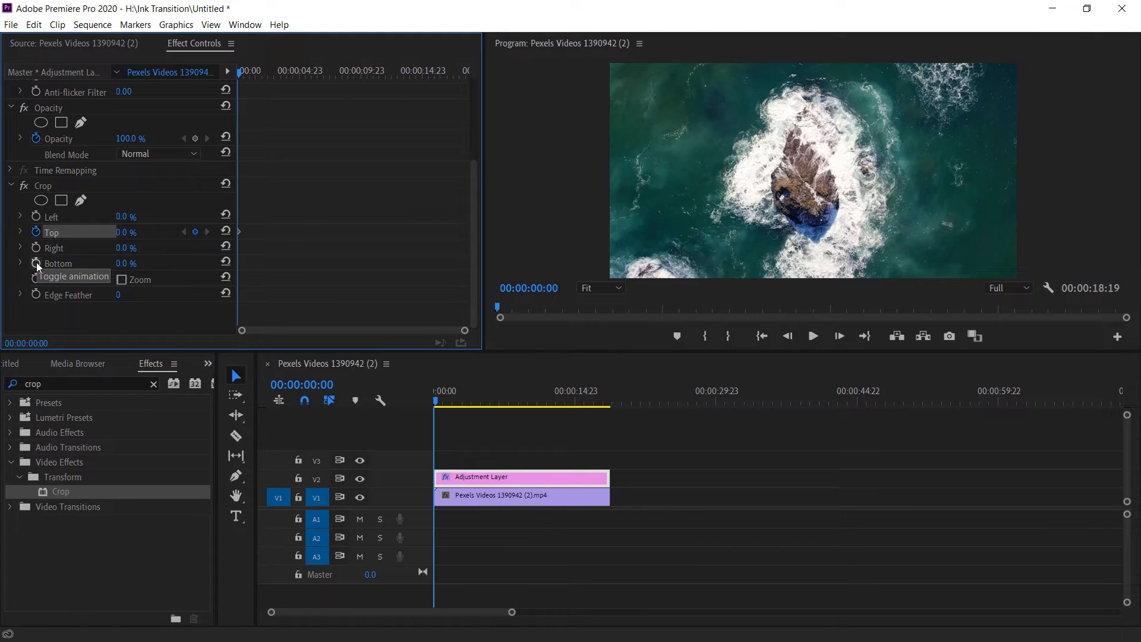
click(37, 262)
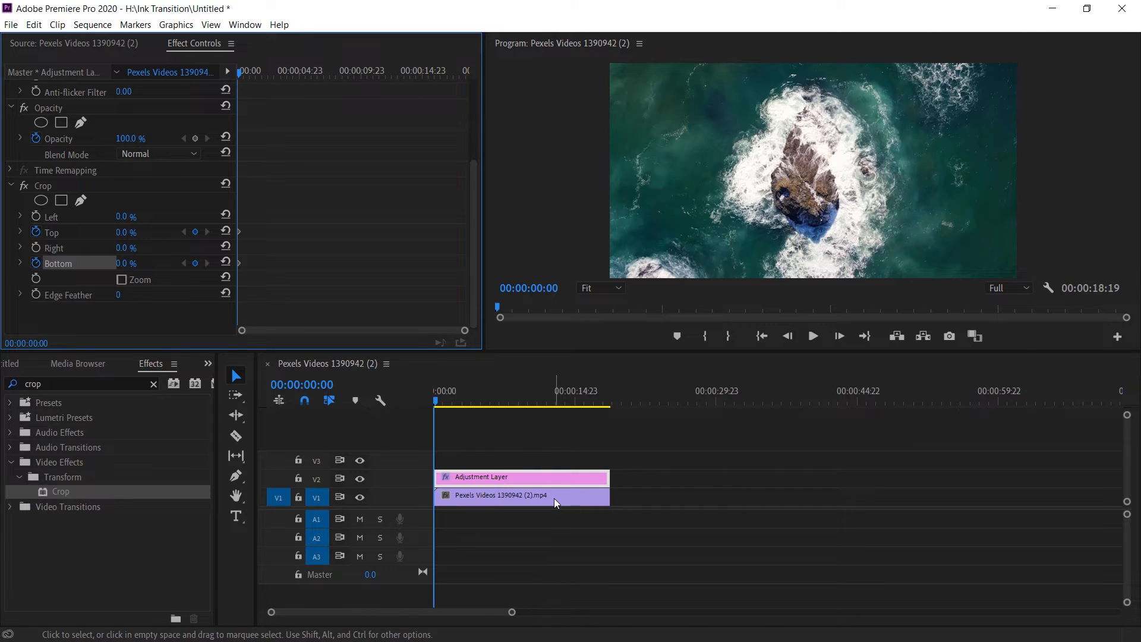
click(126, 232)
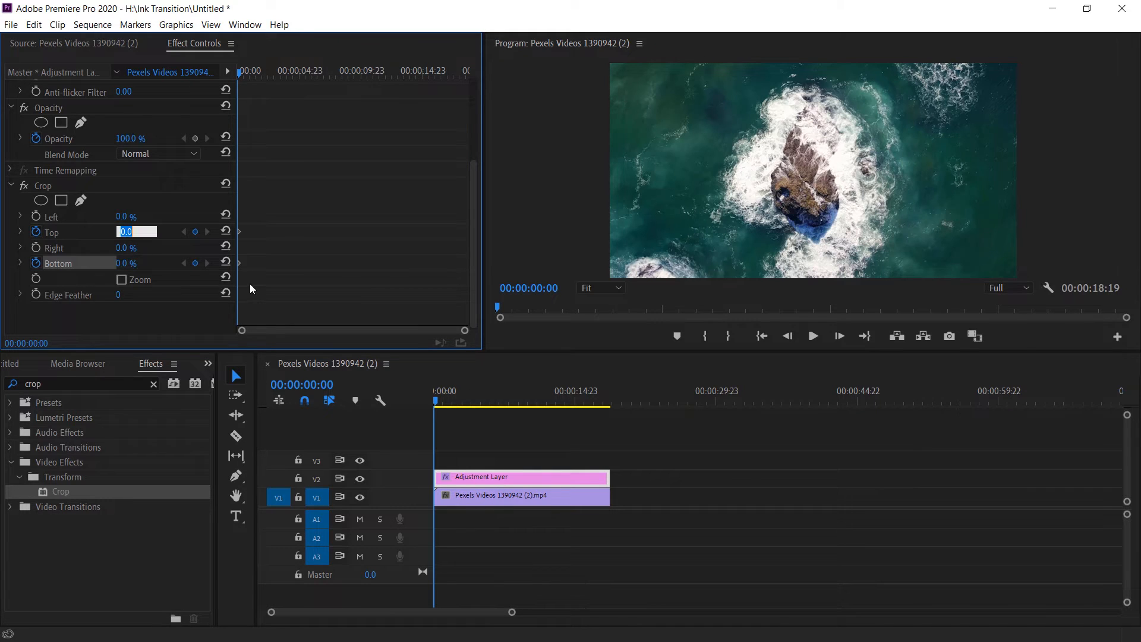
text(50)
key(Return)
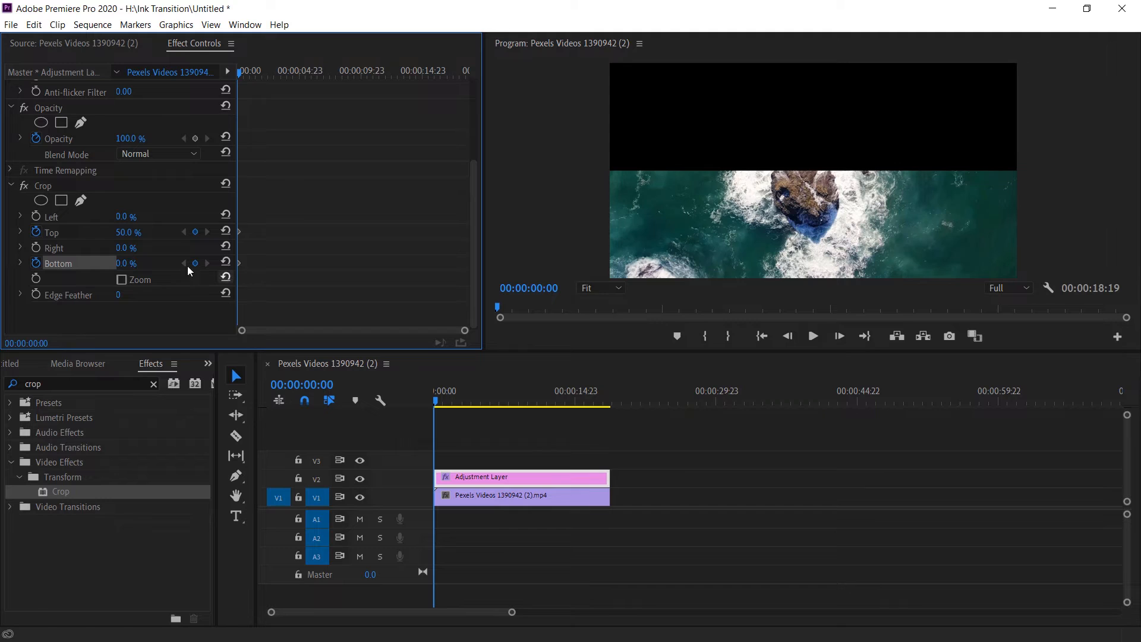
click(126, 263)
text(50)
key(Return)
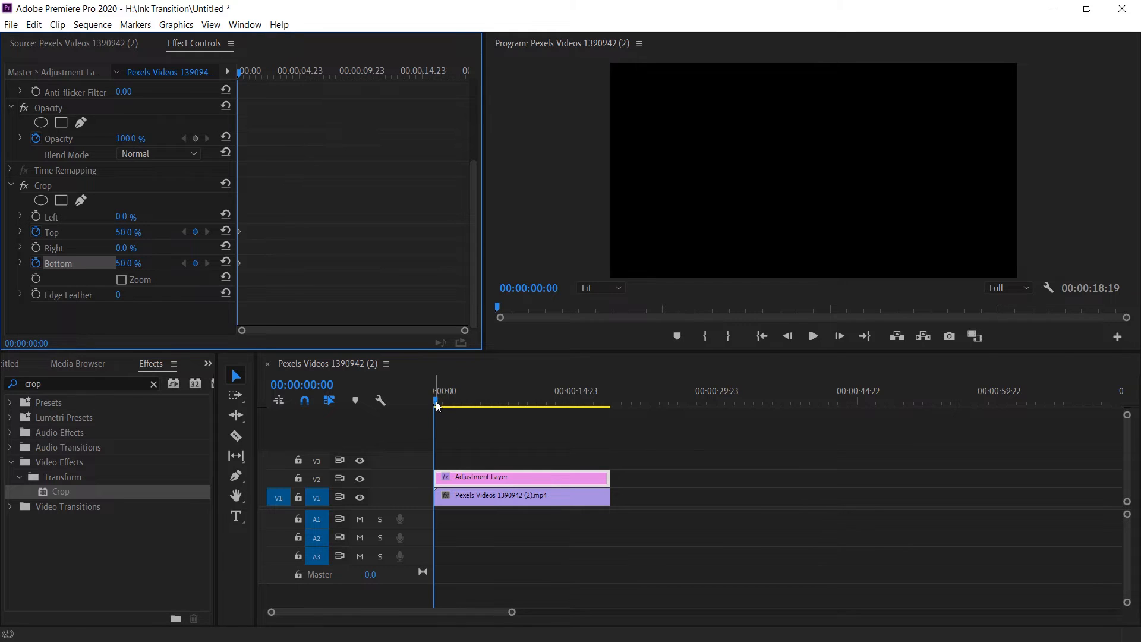
Add Crop keyframes at 00:00:03:00 with Bottom and Top both set to 0%
drag(436, 401, 463, 408)
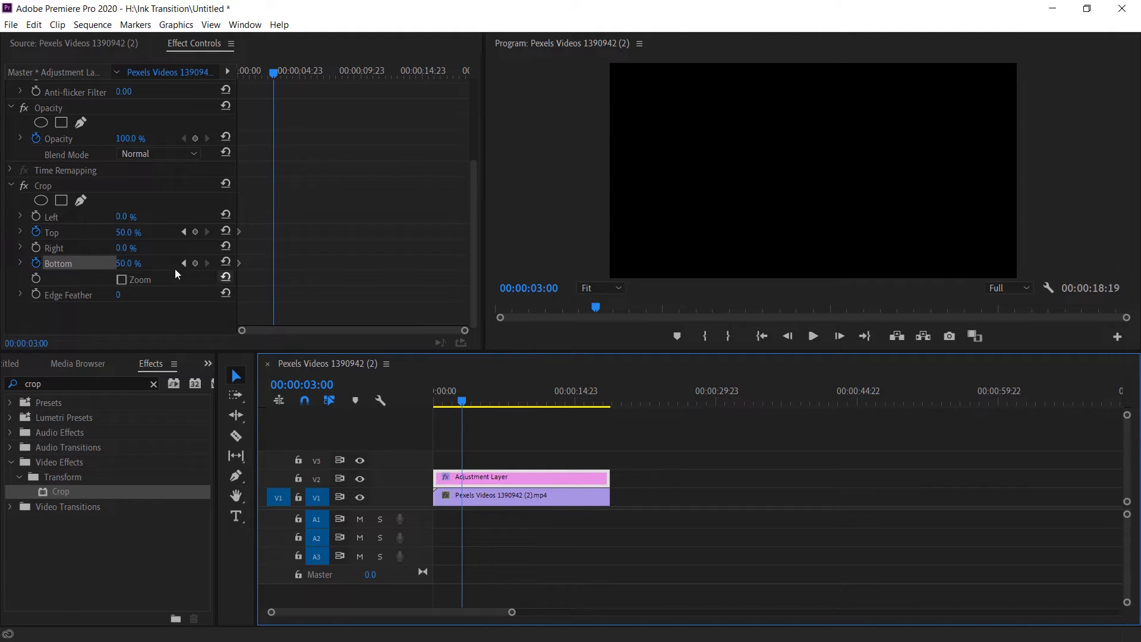
click(127, 264)
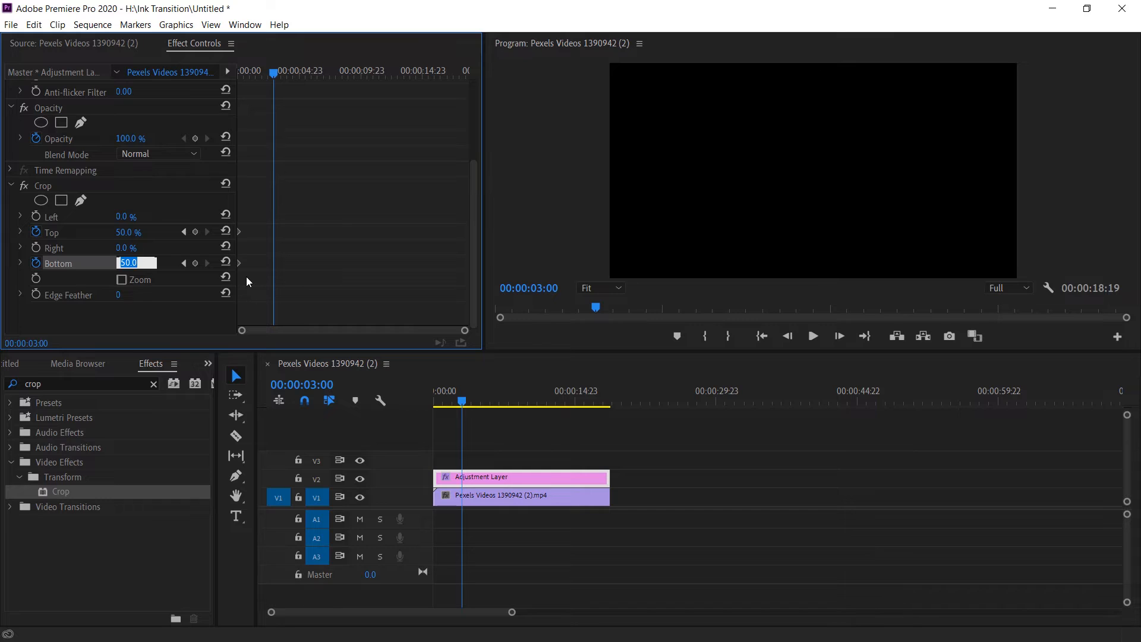
text(0)
key(Return)
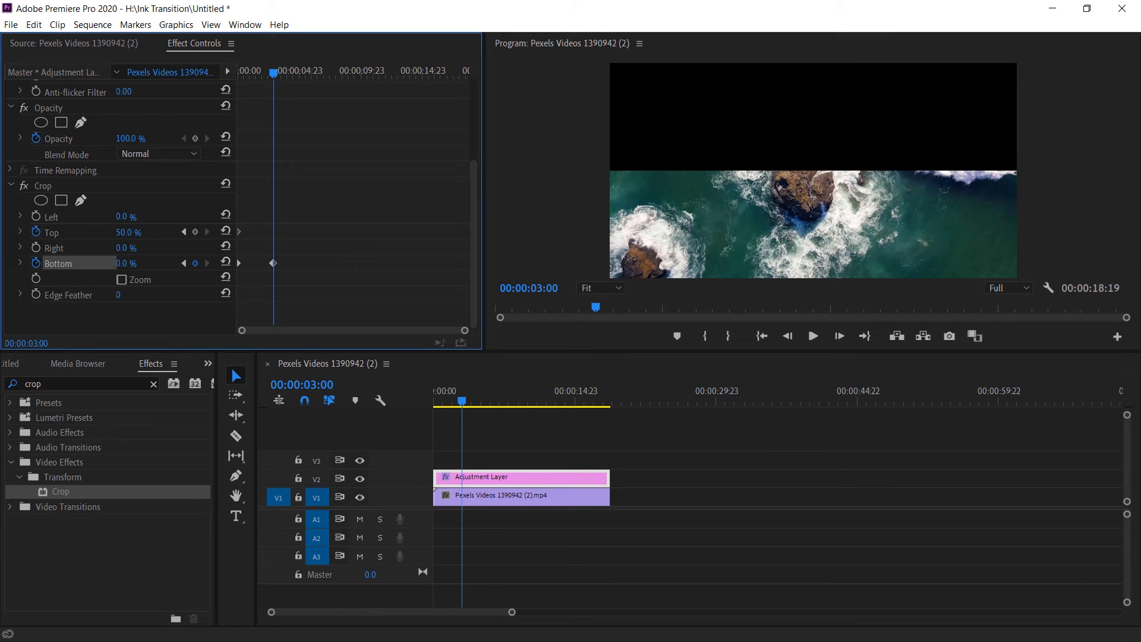
click(128, 232)
text(0)
key(Return)
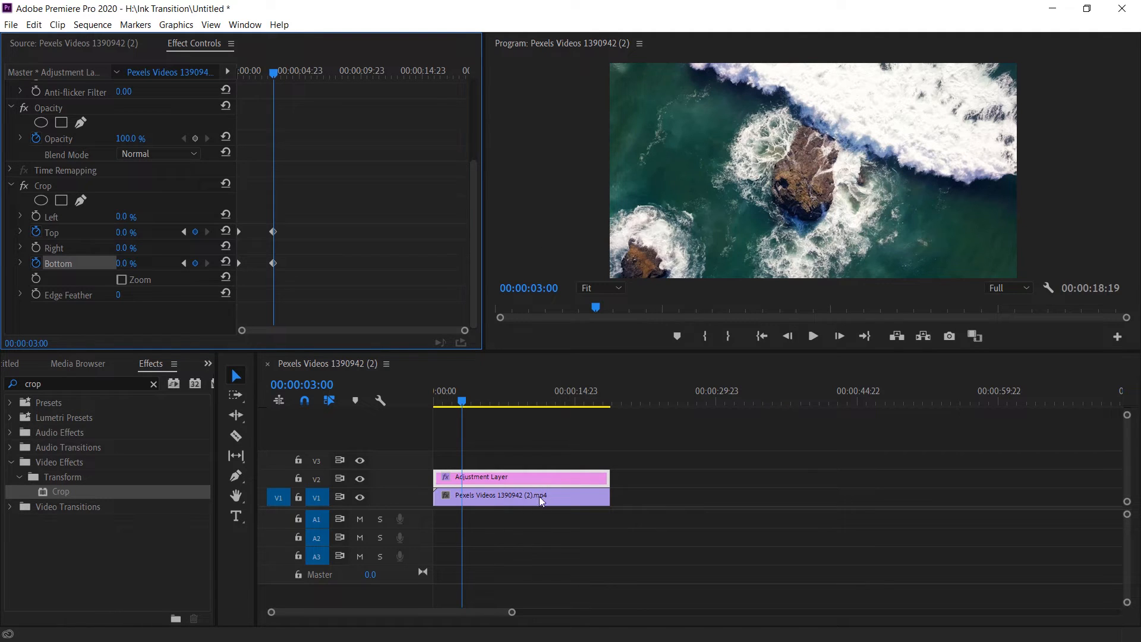
Play the sequence from the beginning twice to check the crop opening animation
drag(459, 401, 382, 400)
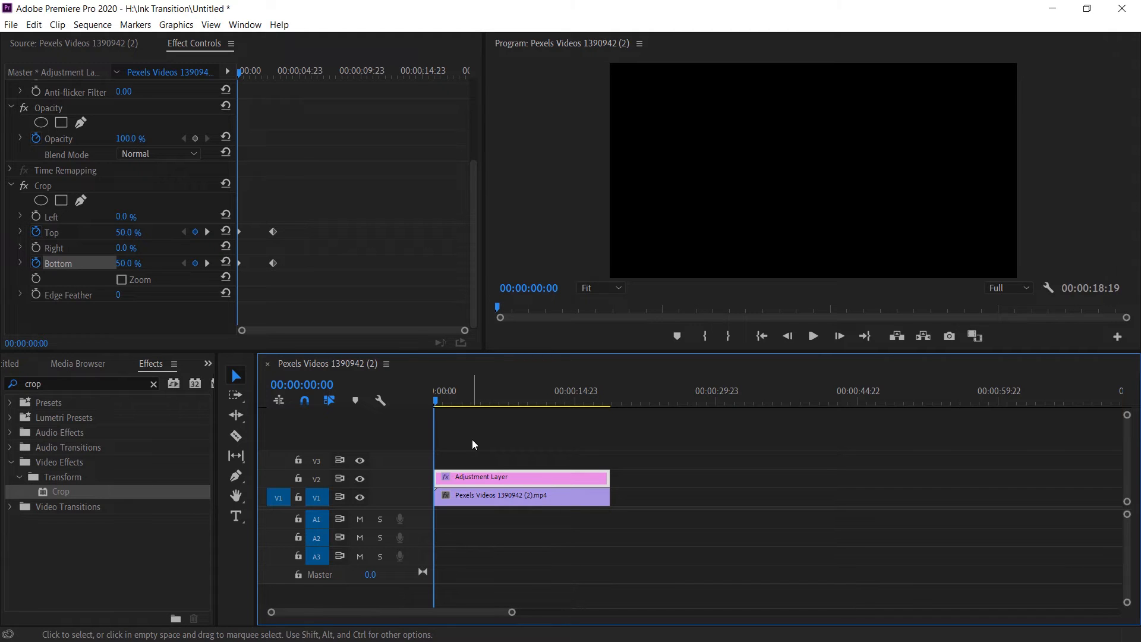
key(space)
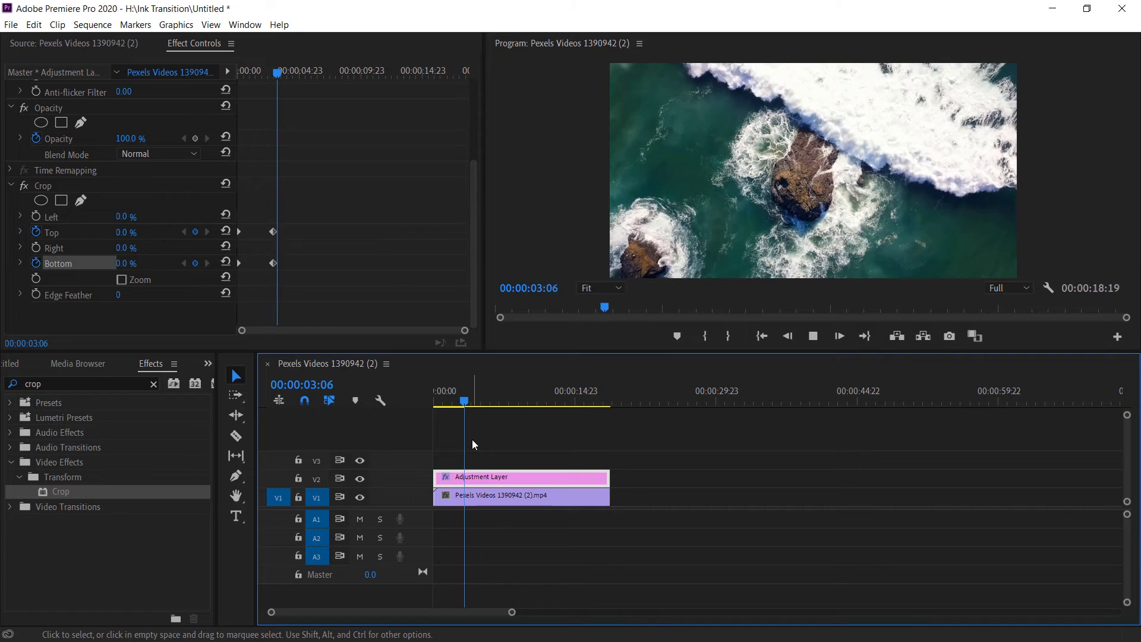
key(space)
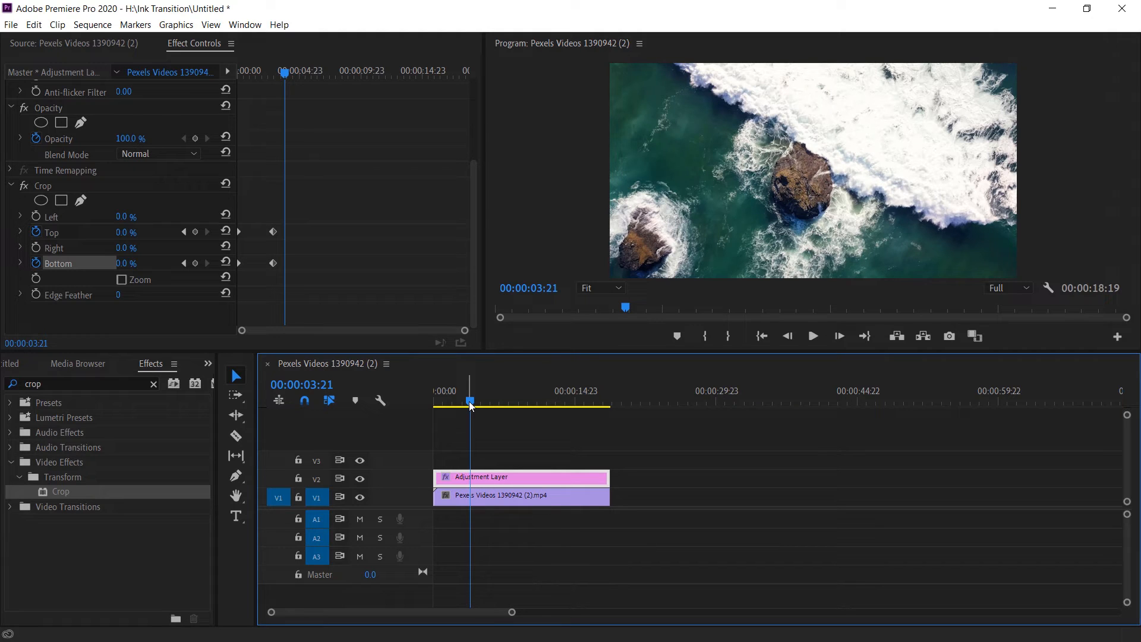
drag(441, 394, 419, 401)
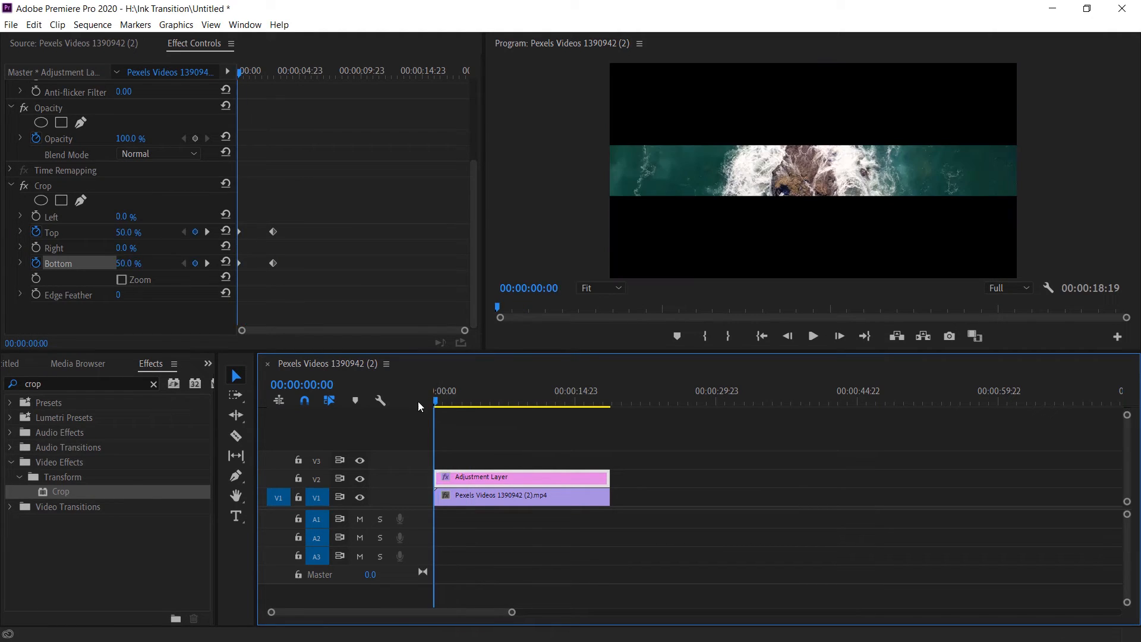
key(space)
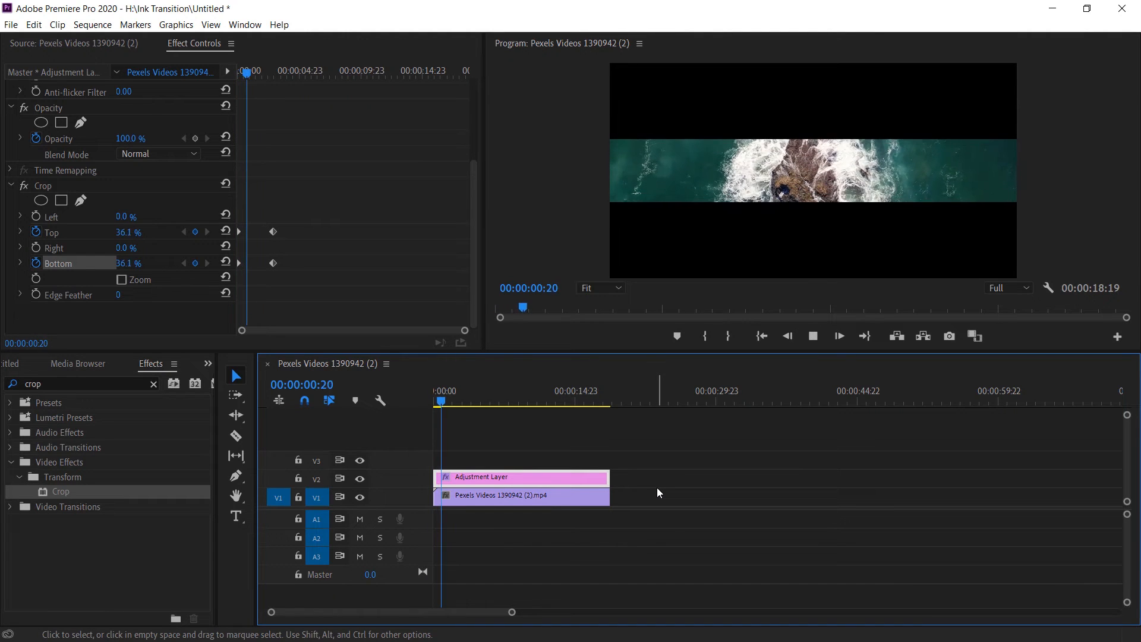
key(space)
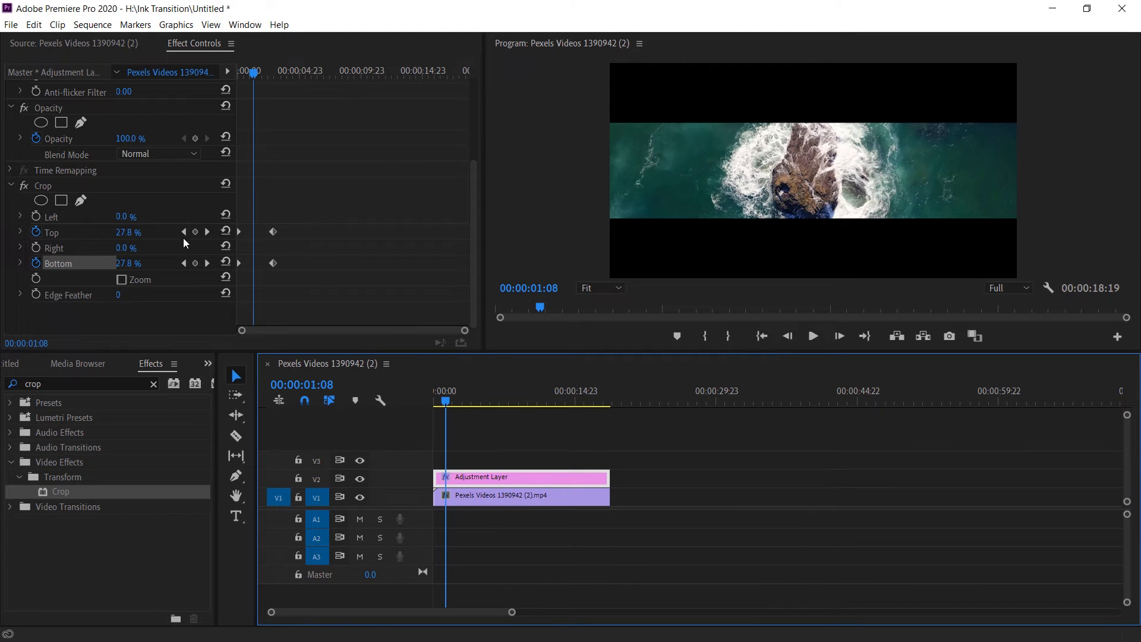
Set the Crop effect's Bottom and Top to 12% at the 00:00:03:00 keyframes to keep cinematic bars
click(207, 232)
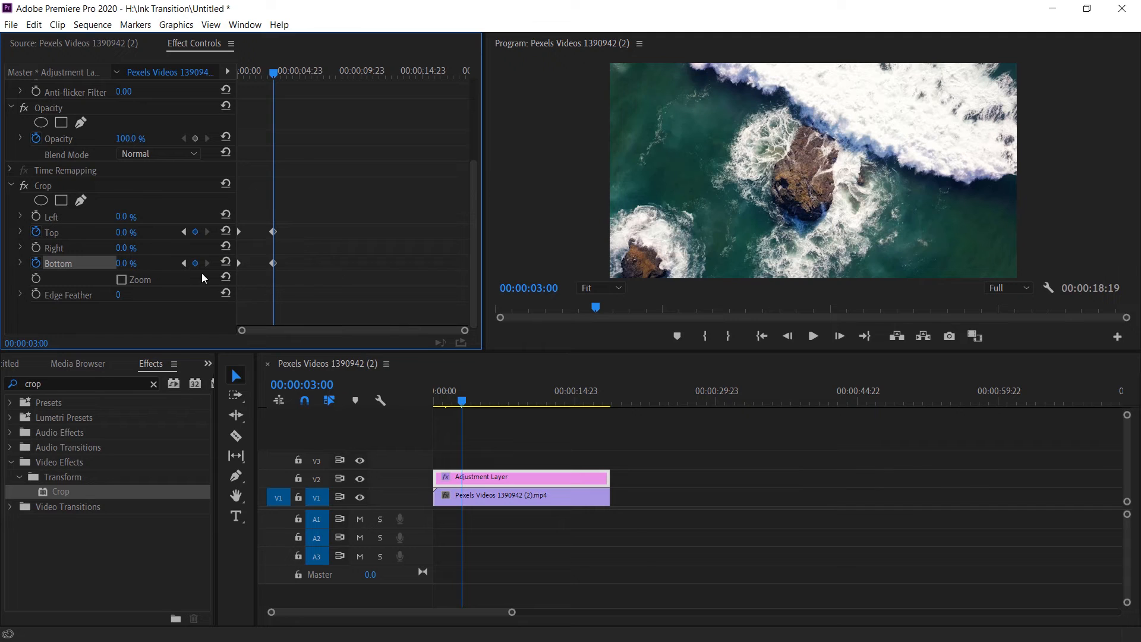
click(127, 263)
text(12)
key(Return)
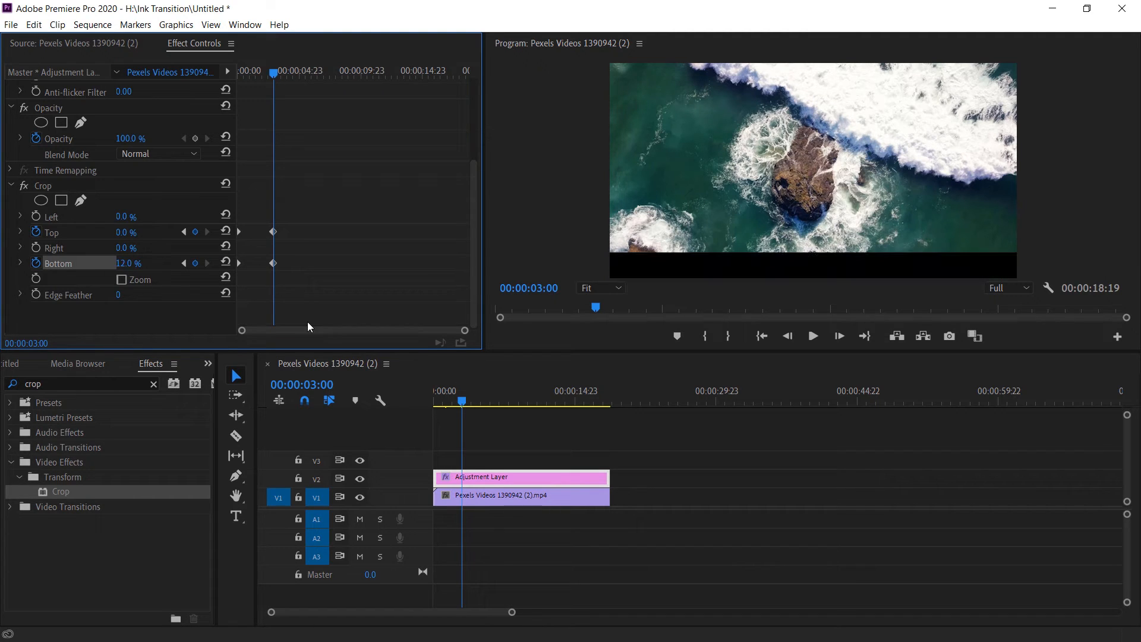
click(125, 232)
text(12)
key(Return)
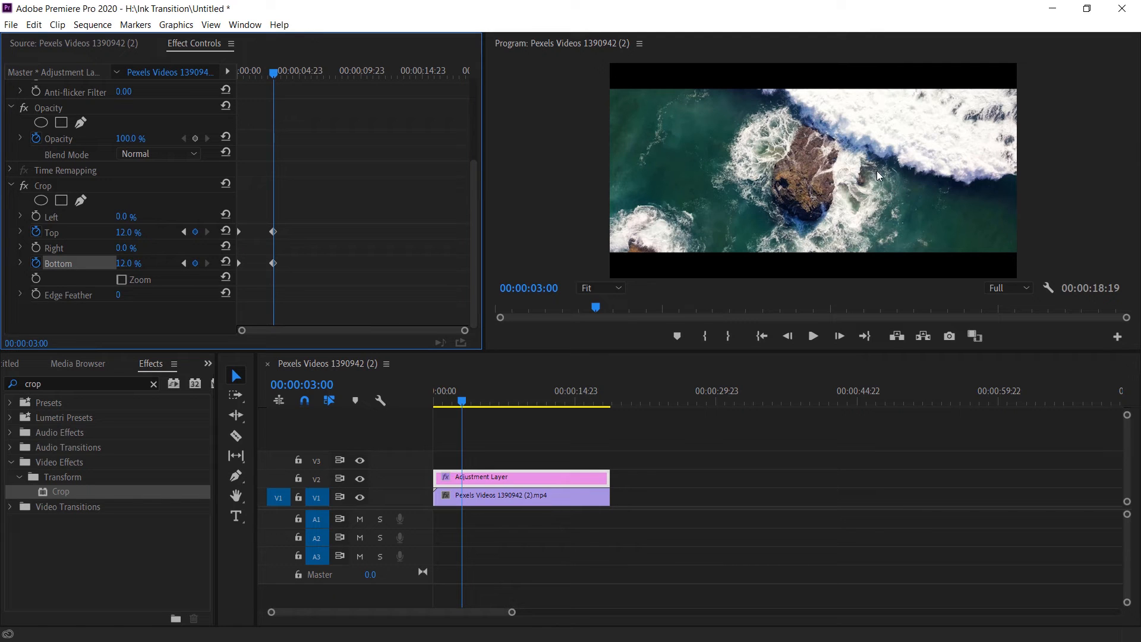
Play the opening from the start to review how the black bars part and settle into letterbox framing
drag(455, 394, 434, 395)
key(space)
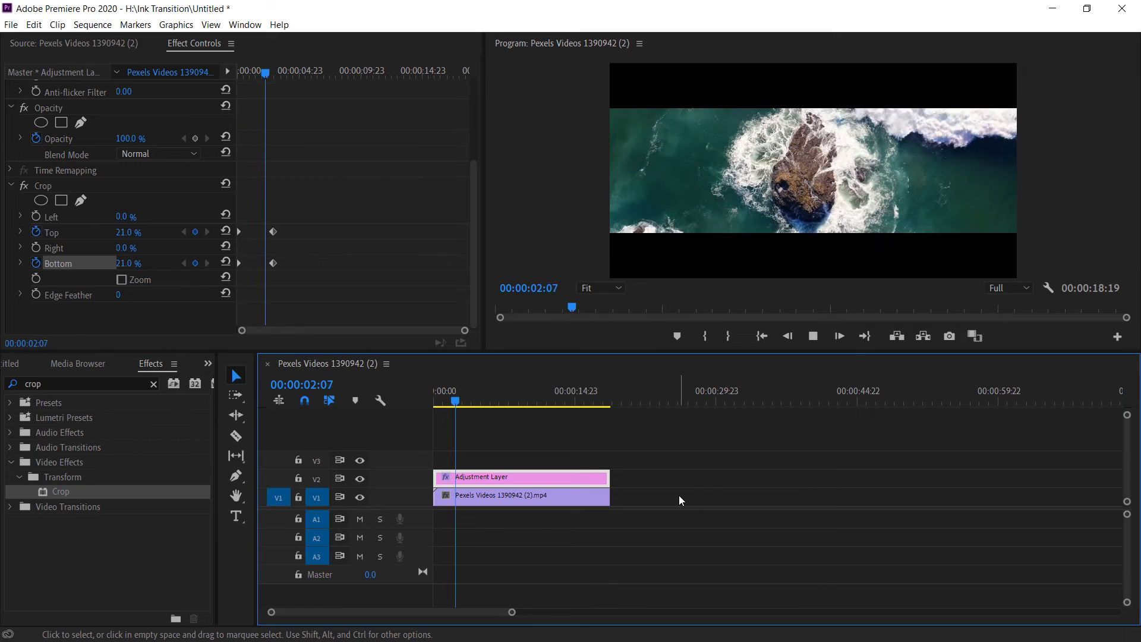
key(space)
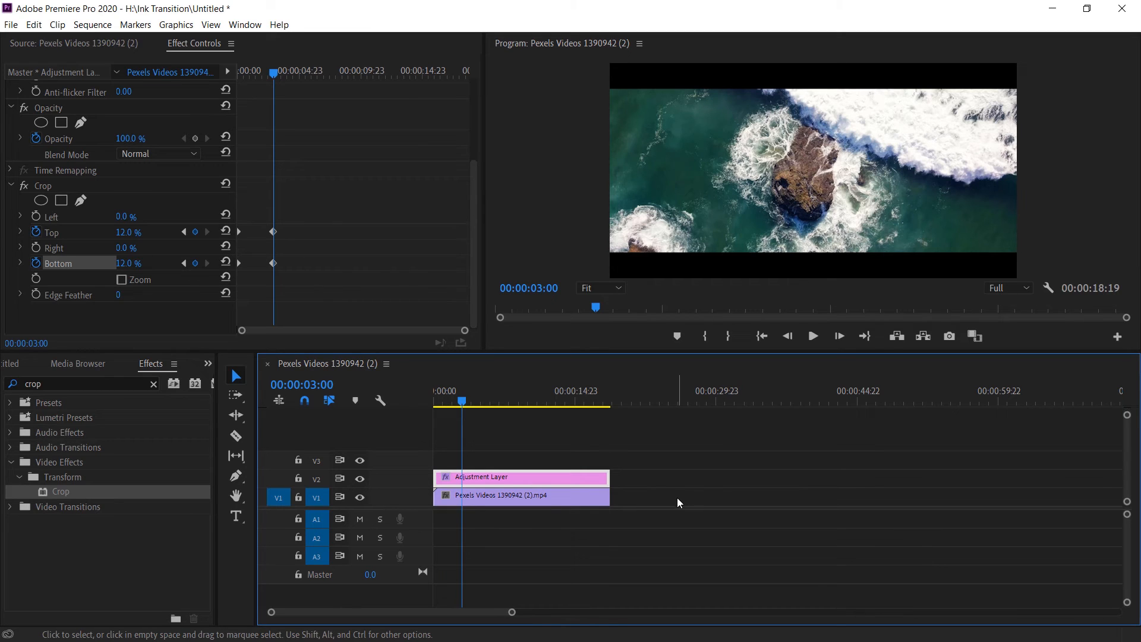
key(space)
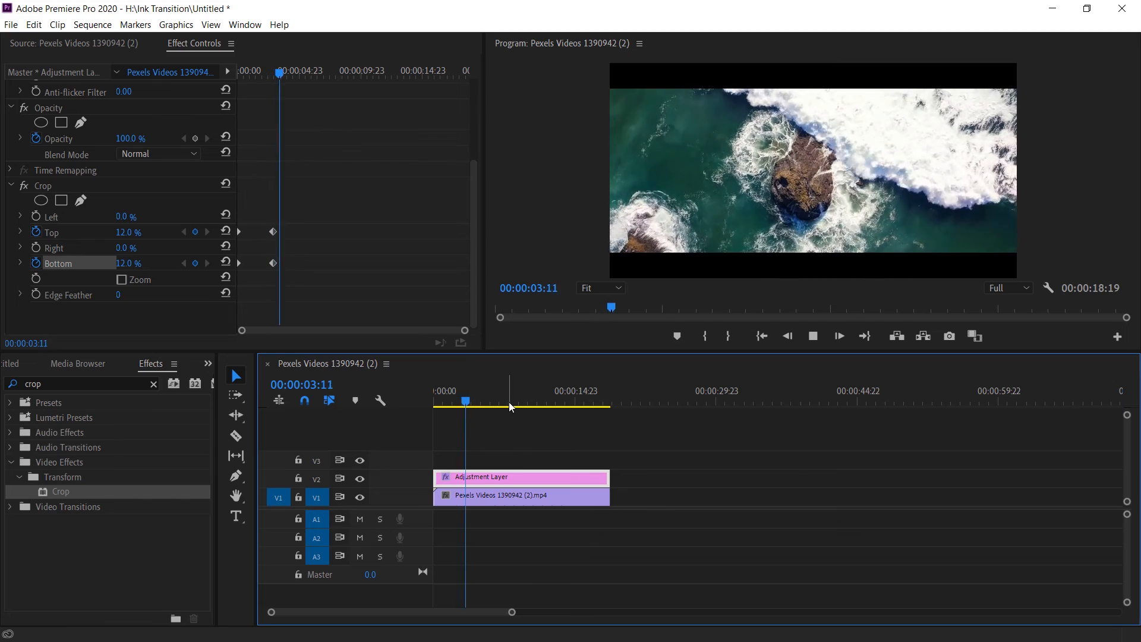